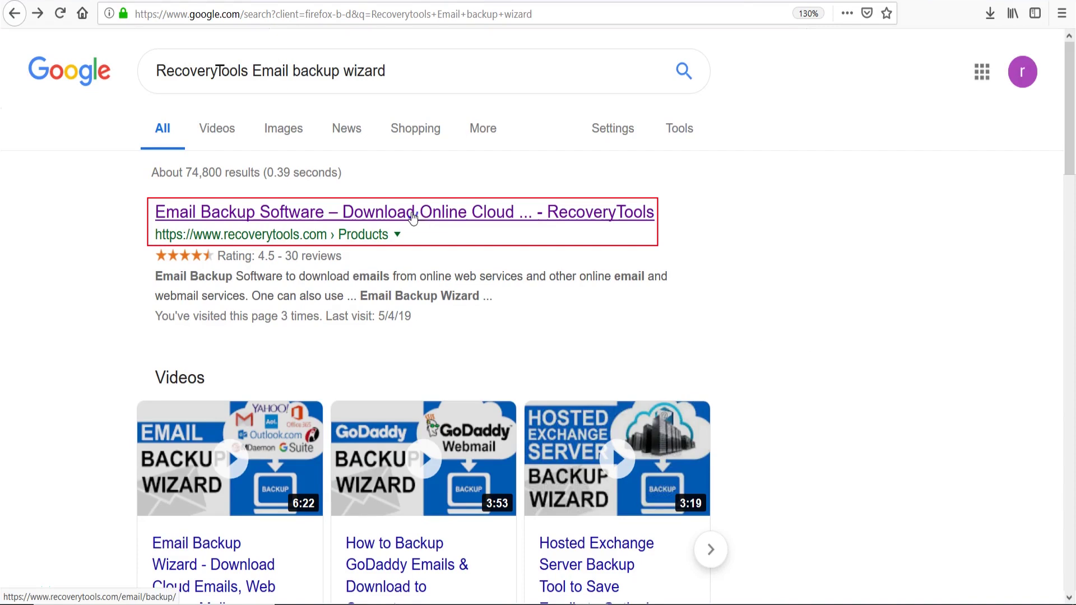
# Step: Download setup-email-backup.exe from the RecoveryTools Email Backup page and run it from Firefox downloads
pyautogui.click(413, 217)
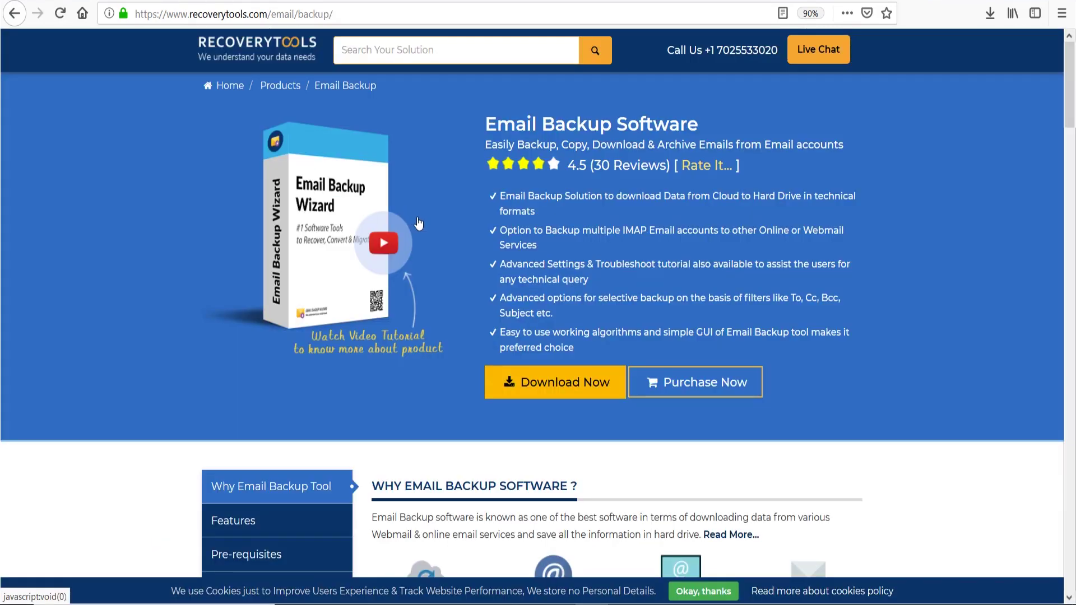
pyautogui.click(543, 384)
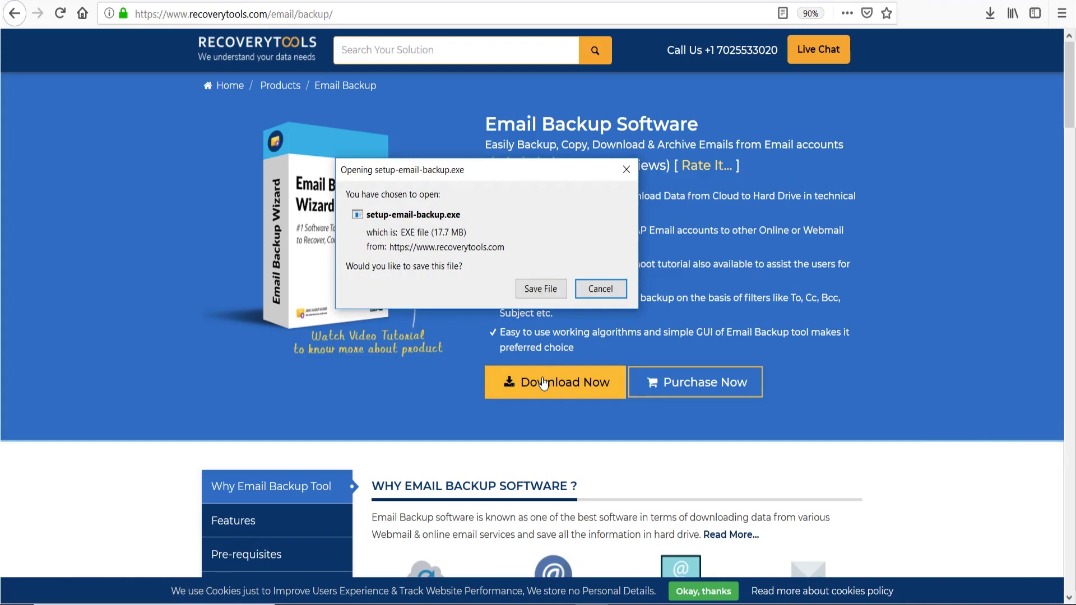
pyautogui.click(543, 294)
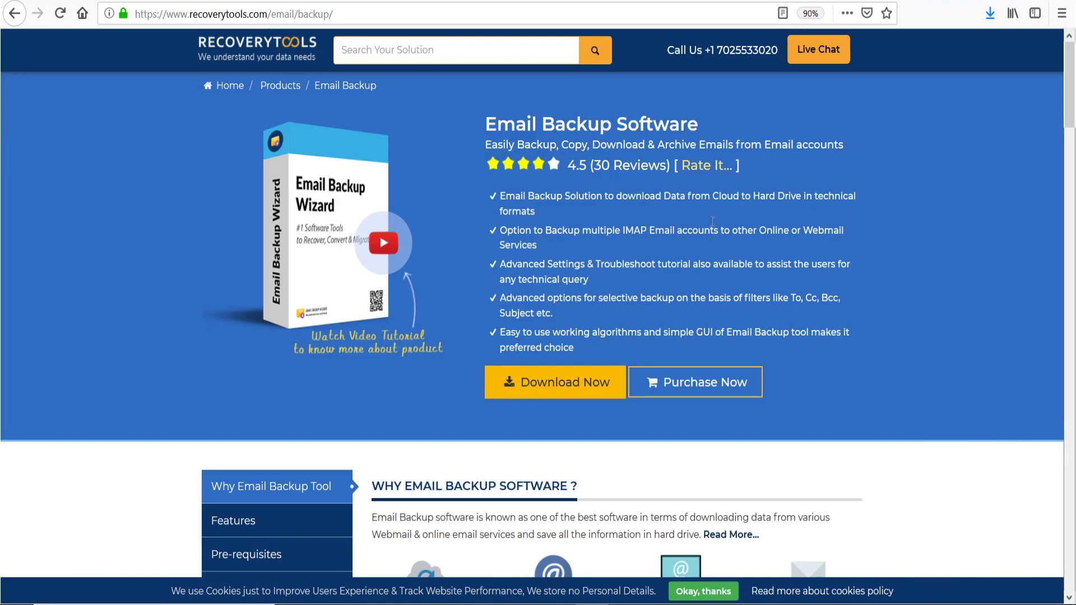
pyautogui.click(992, 15)
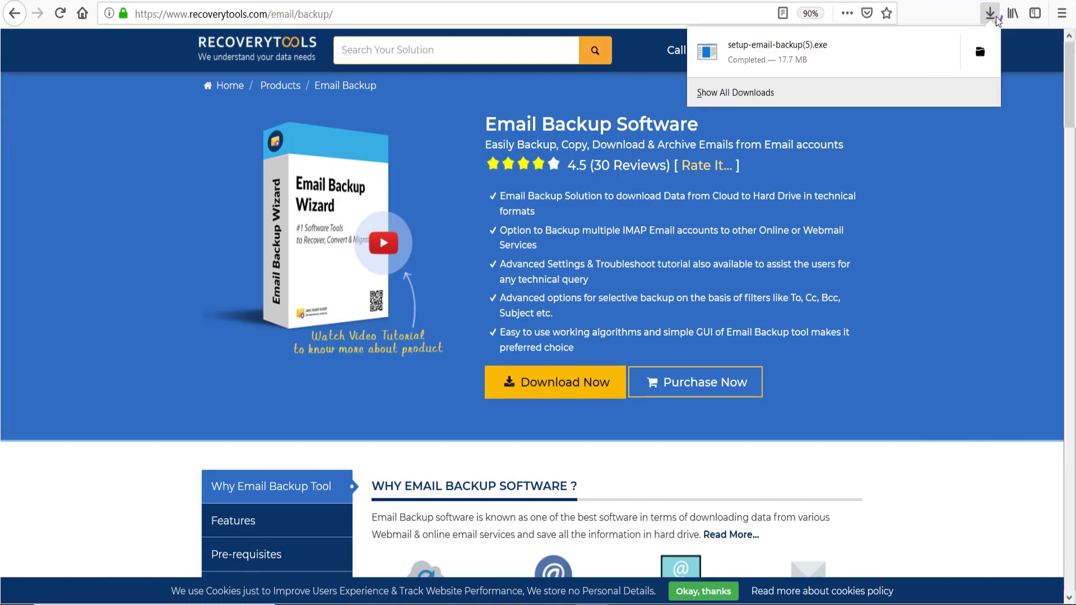
pyautogui.click(802, 60)
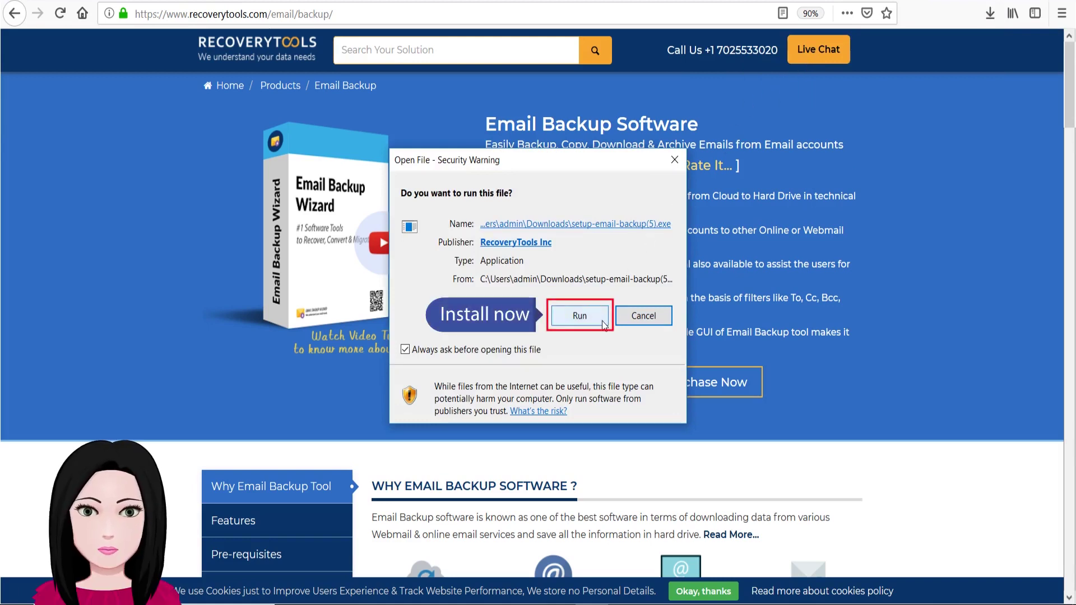
# Step: Install Email Backup Wizard with the default language and accepted license, then launch trial v8.2.4
pyautogui.click(581, 315)
pyautogui.click(564, 327)
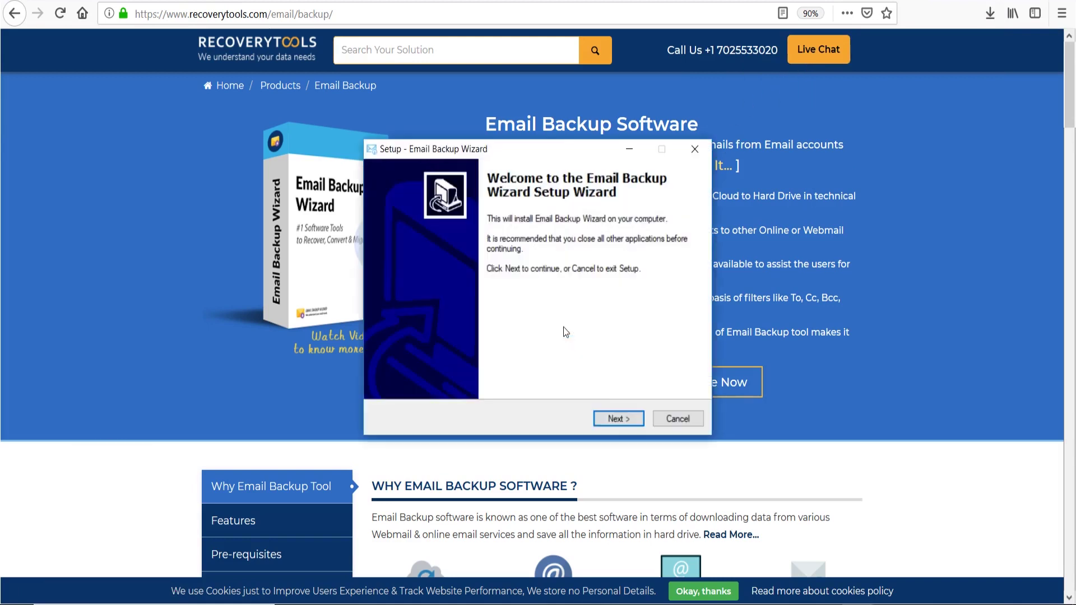
pyautogui.click(619, 418)
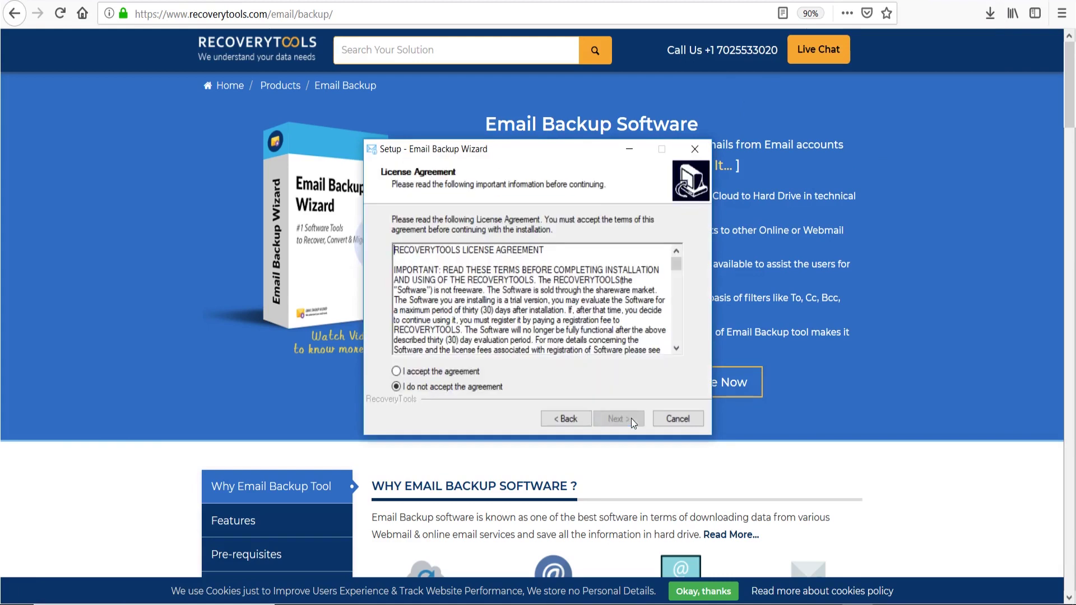
pyautogui.click(397, 371)
pyautogui.click(619, 419)
pyautogui.click(618, 419)
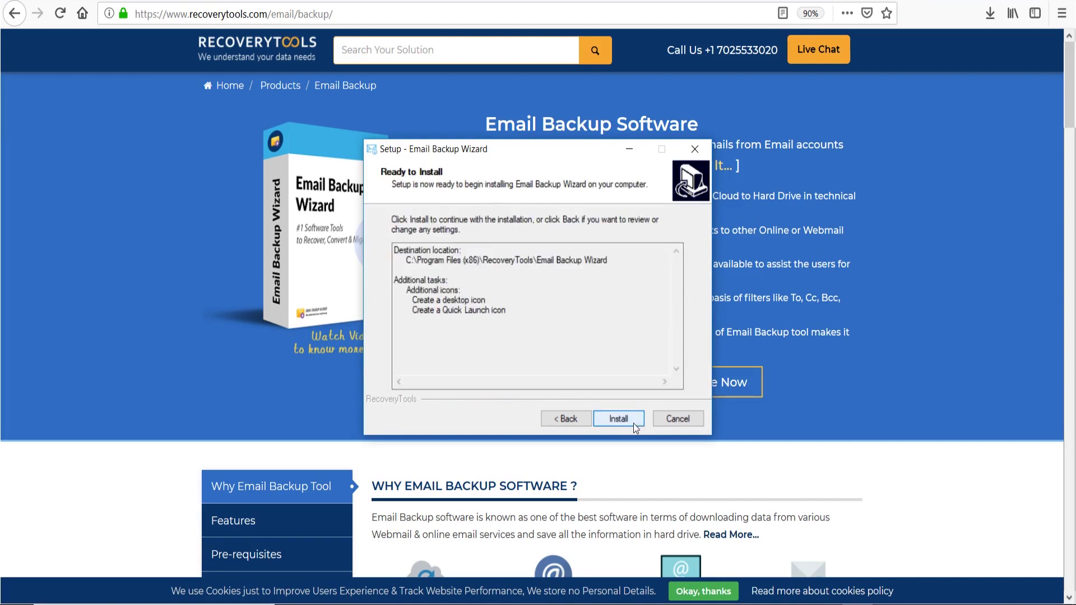
pyautogui.click(619, 419)
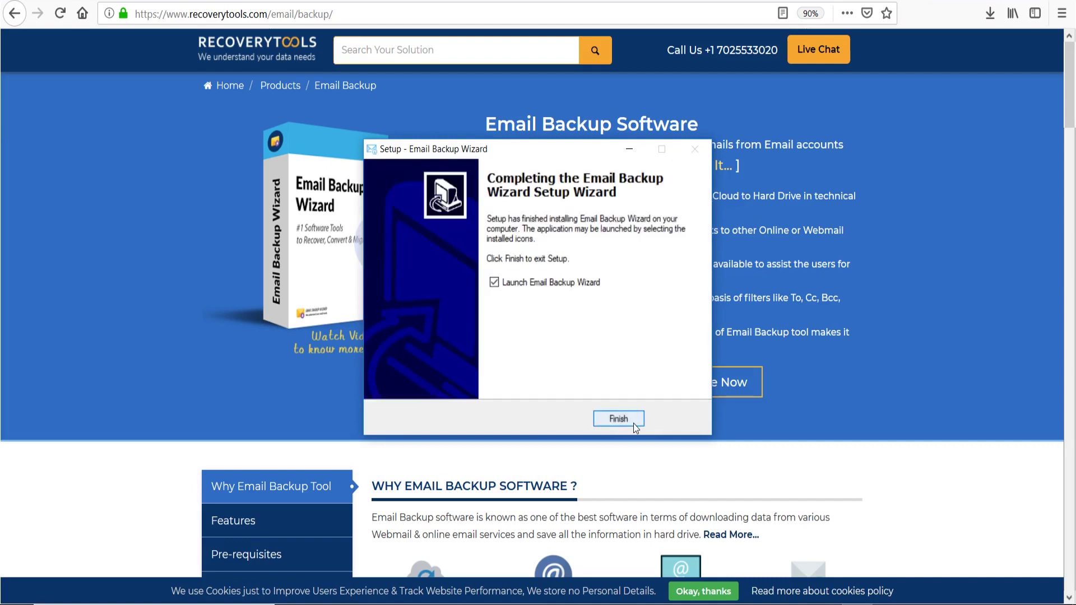
pyautogui.click(634, 423)
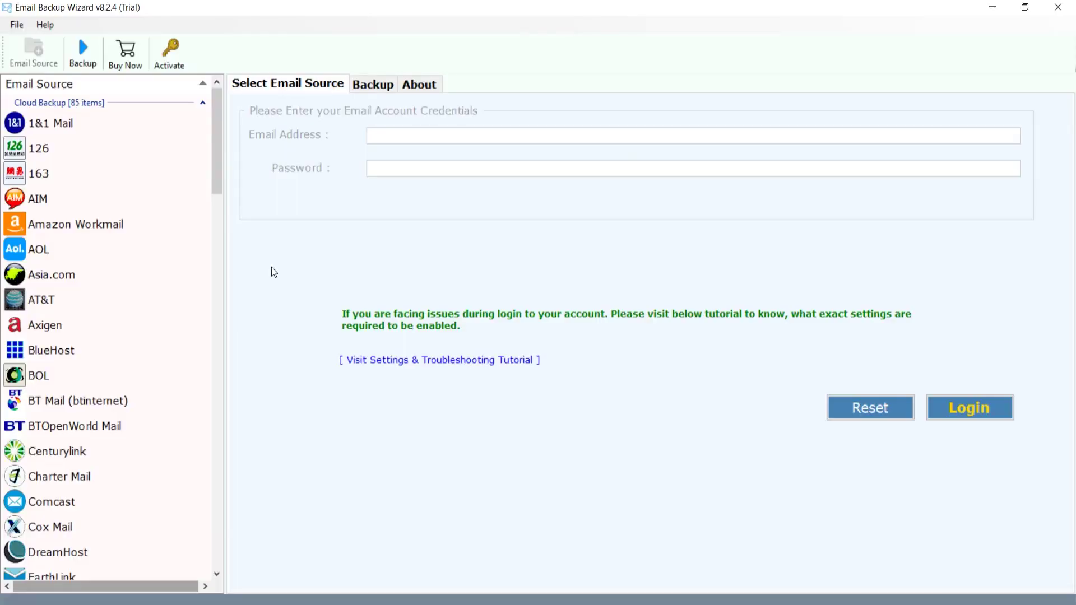
pyautogui.moveTo(216, 179); pyautogui.dragTo(198, 340)
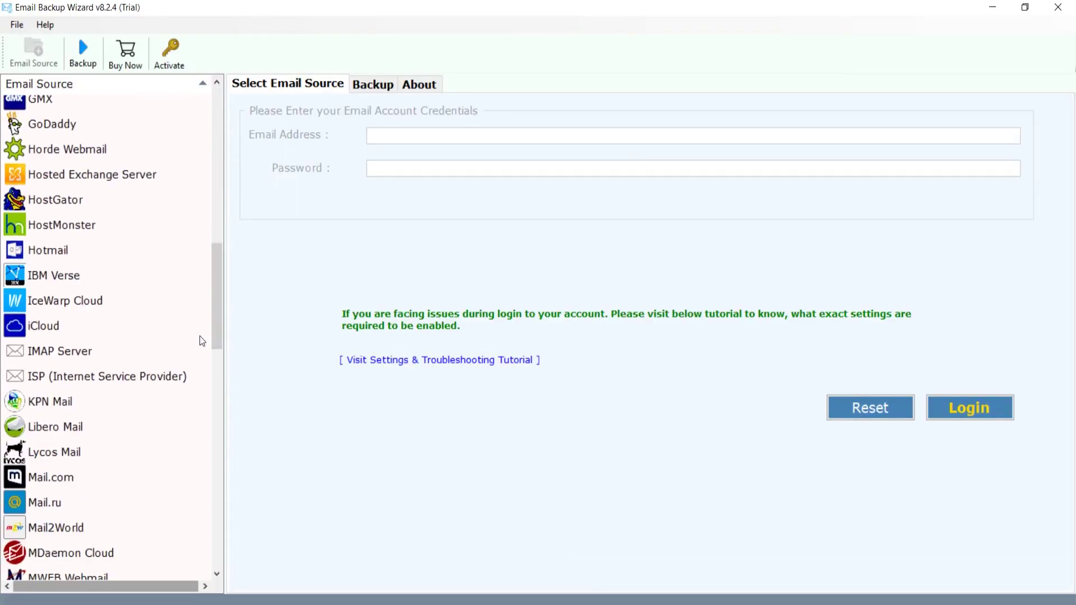
# Step: Select iCloud as the email source and start entering the iCloud email address
pyautogui.click(92, 327)
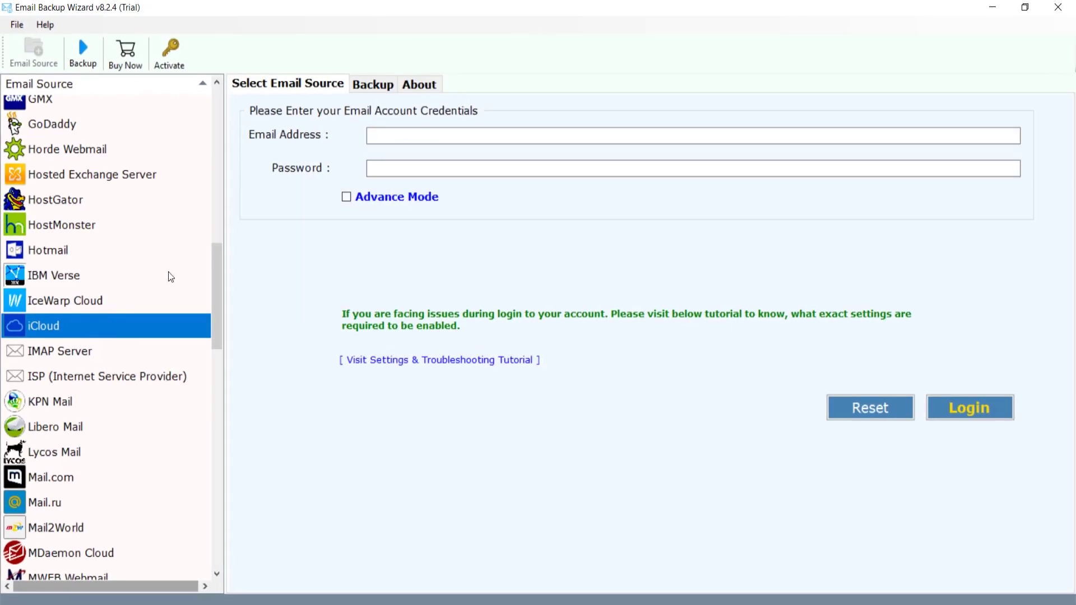
pyautogui.click(372, 136)
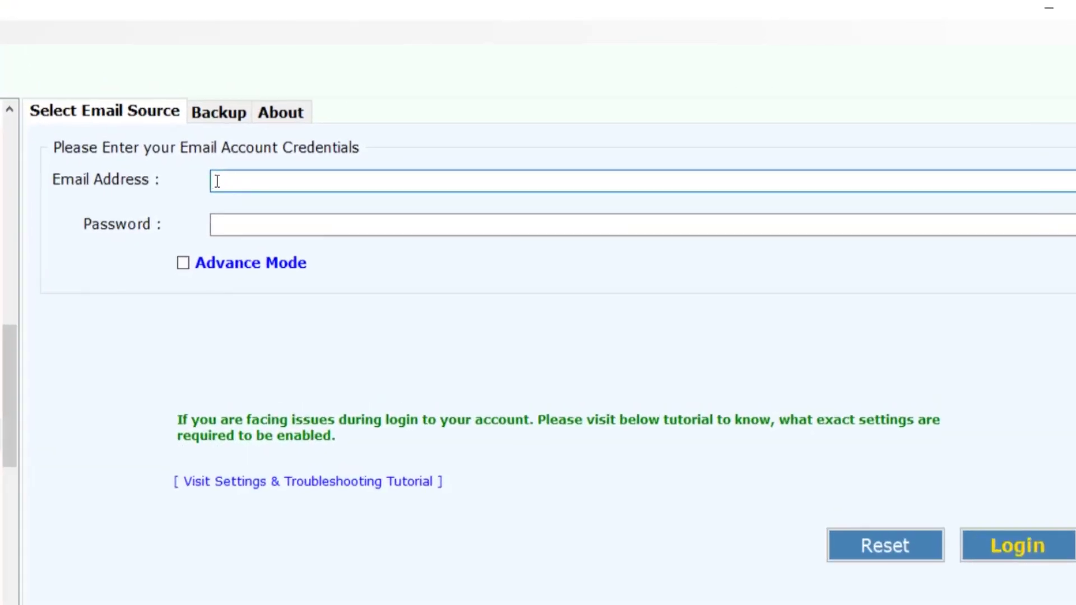
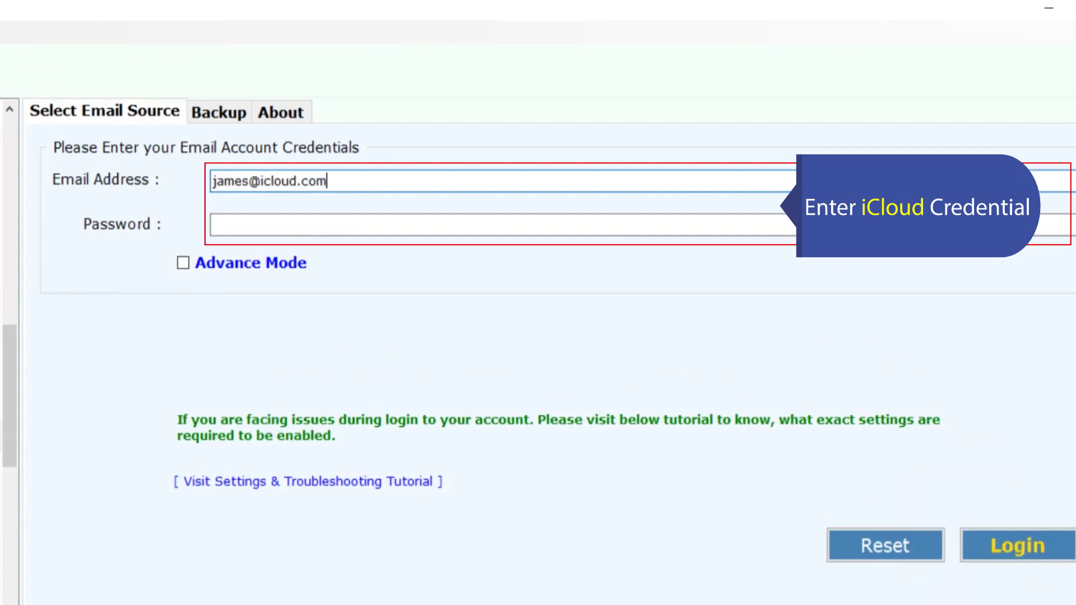
# Step: Enter the iCloud password and log in, loading the mailbox folders with message counts
pyautogui.click(217, 229)
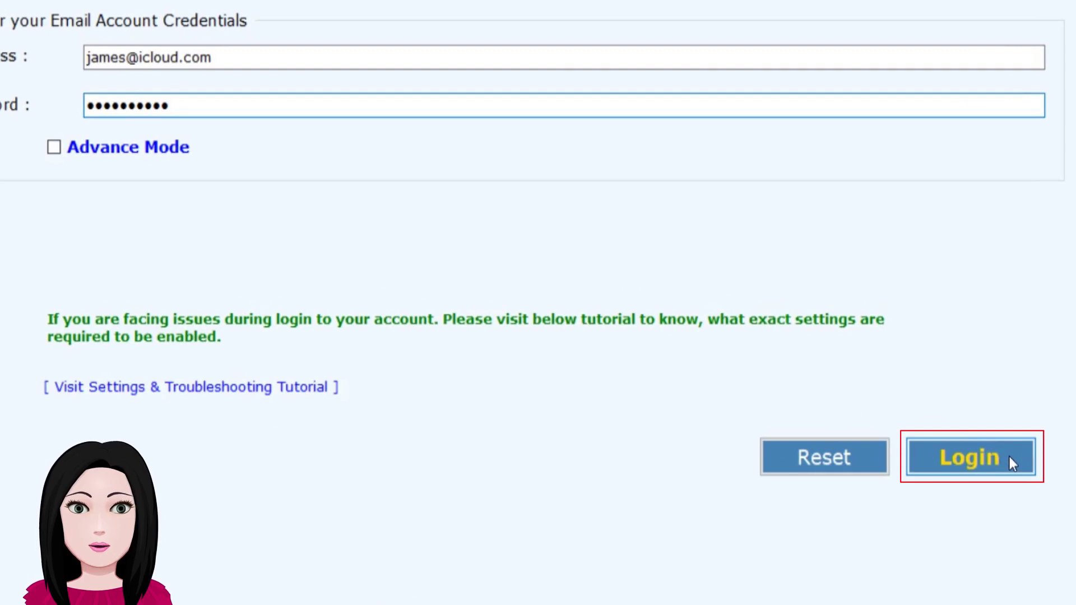
pyautogui.click(1009, 457)
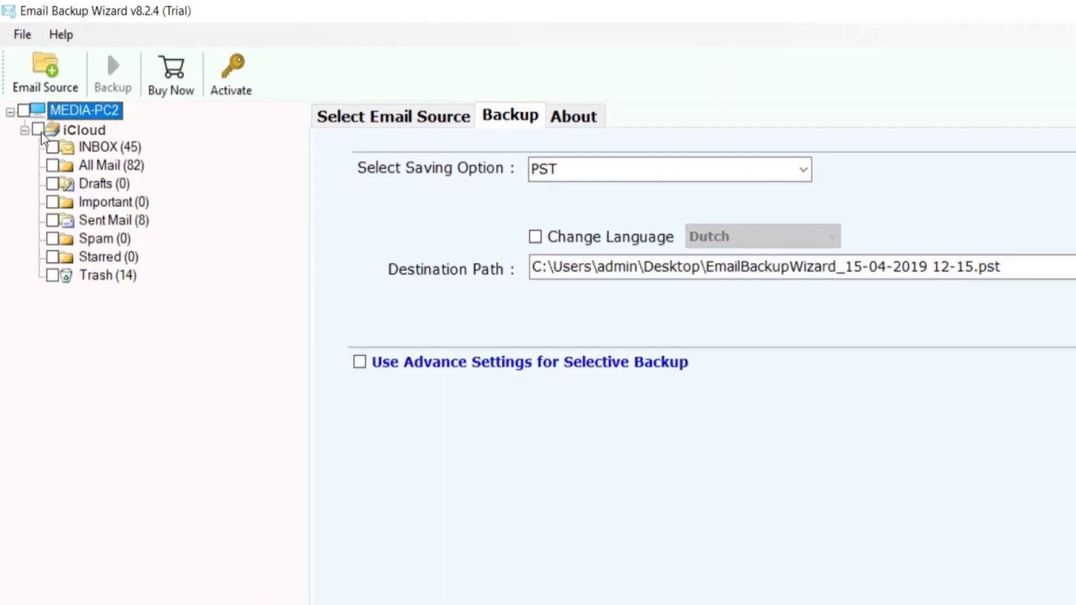
# Step: Check every iCloud folder and pick Office 365 from the saving options list
pyautogui.click(38, 131)
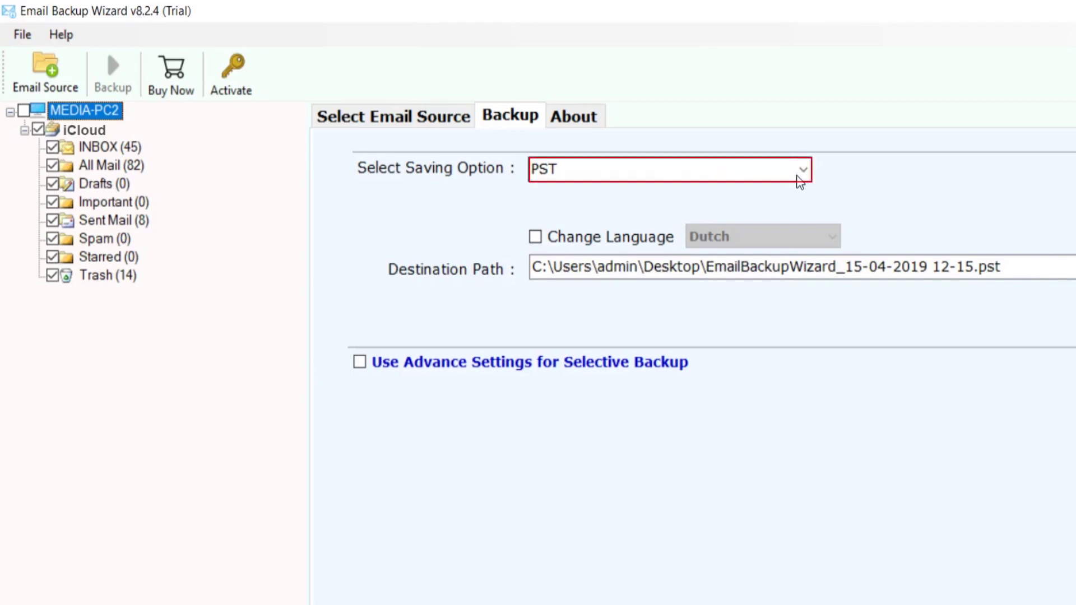
pyautogui.click(802, 172)
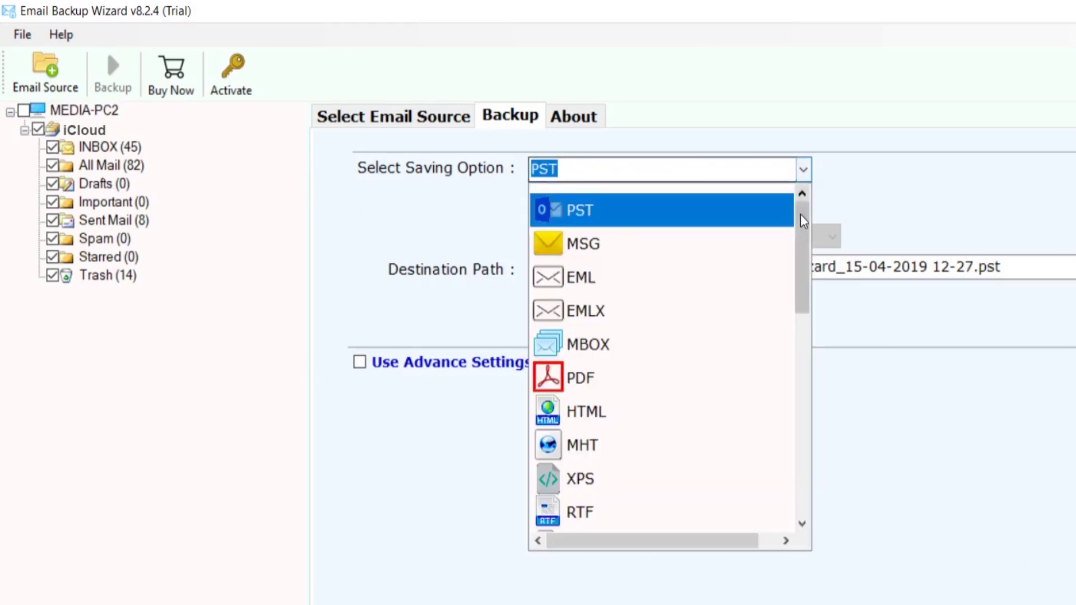
pyautogui.scroll(-2, 788, 392)
pyautogui.scroll(-2, 789, 392)
pyautogui.scroll(-1, 788, 392)
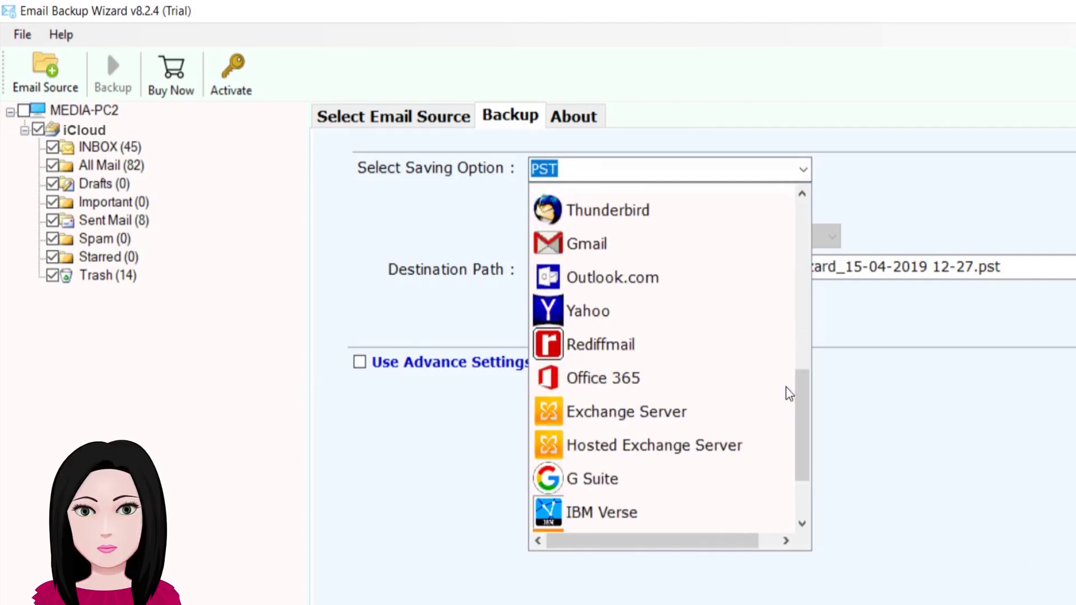
pyautogui.click(684, 382)
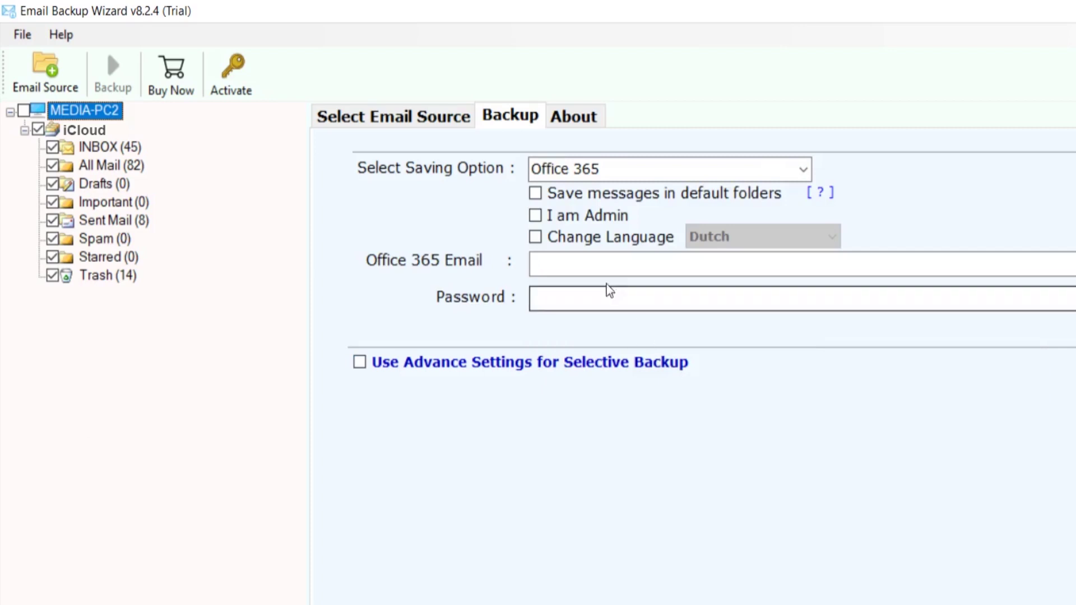
# Step: Leave 'Save messages in default folders' unchecked and enter the Office 365 email and password
pyautogui.click(535, 195)
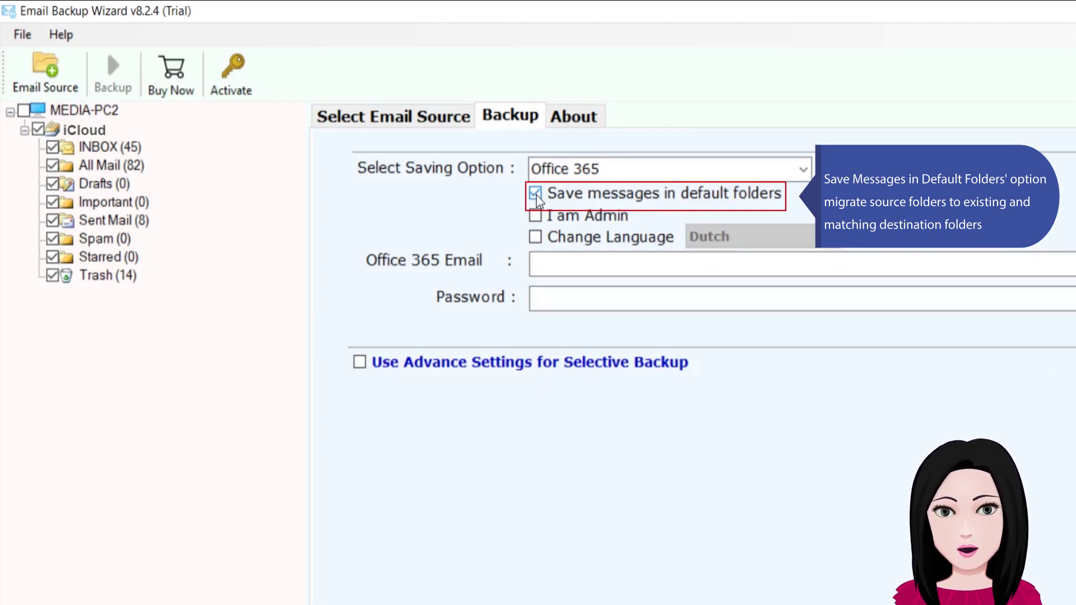
pyautogui.click(535, 195)
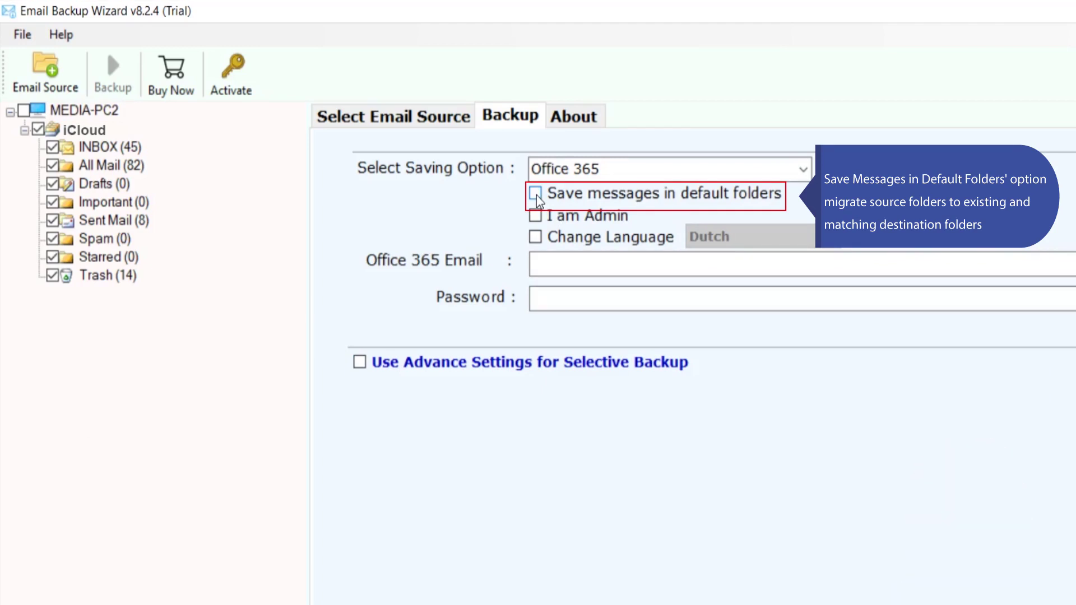
pyautogui.click(542, 261)
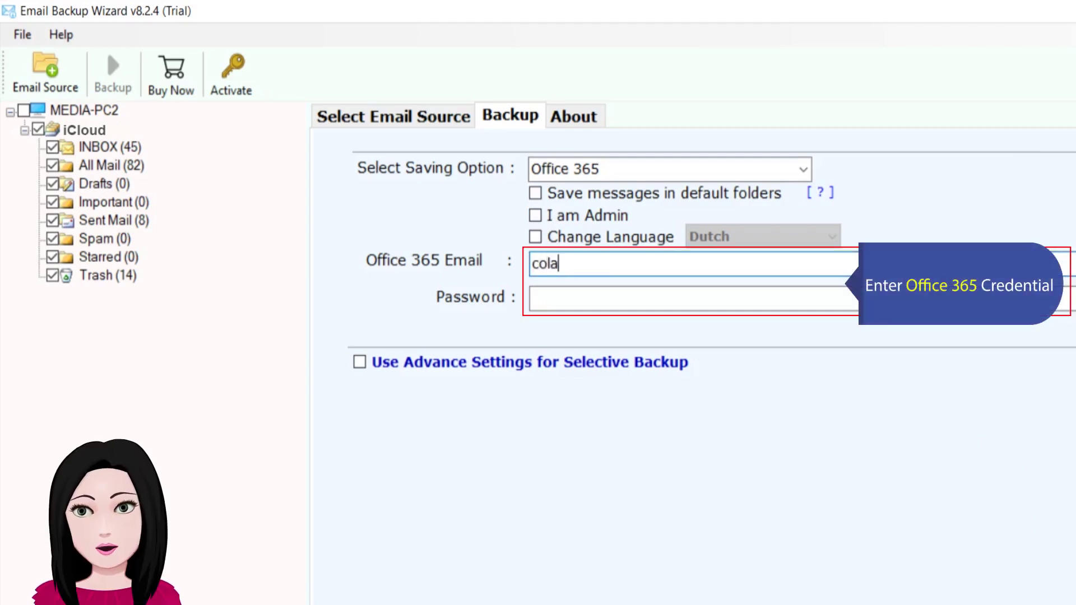
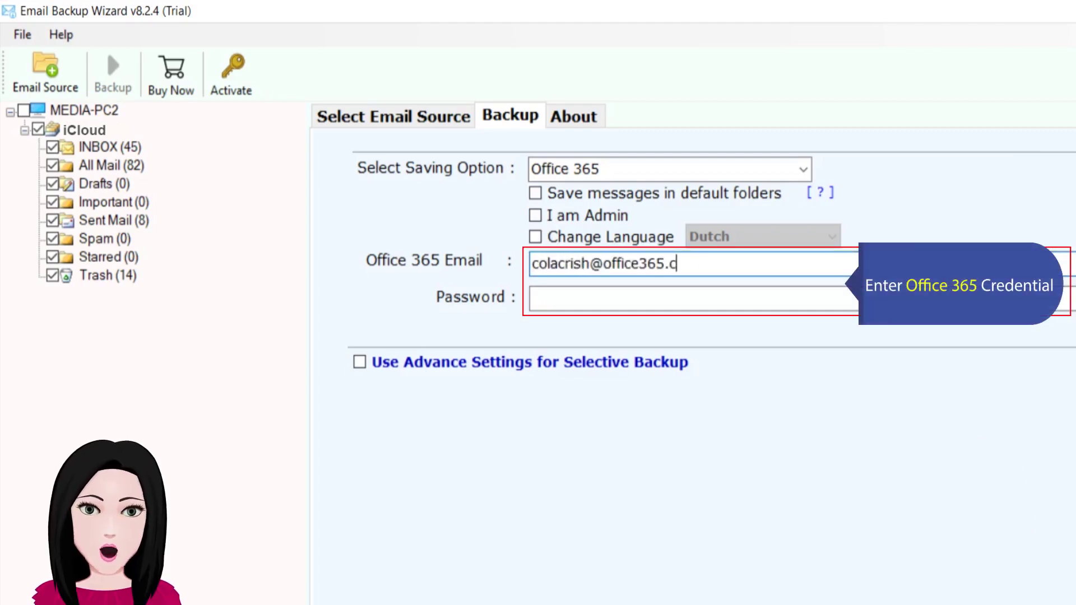
pyautogui.click(538, 299)
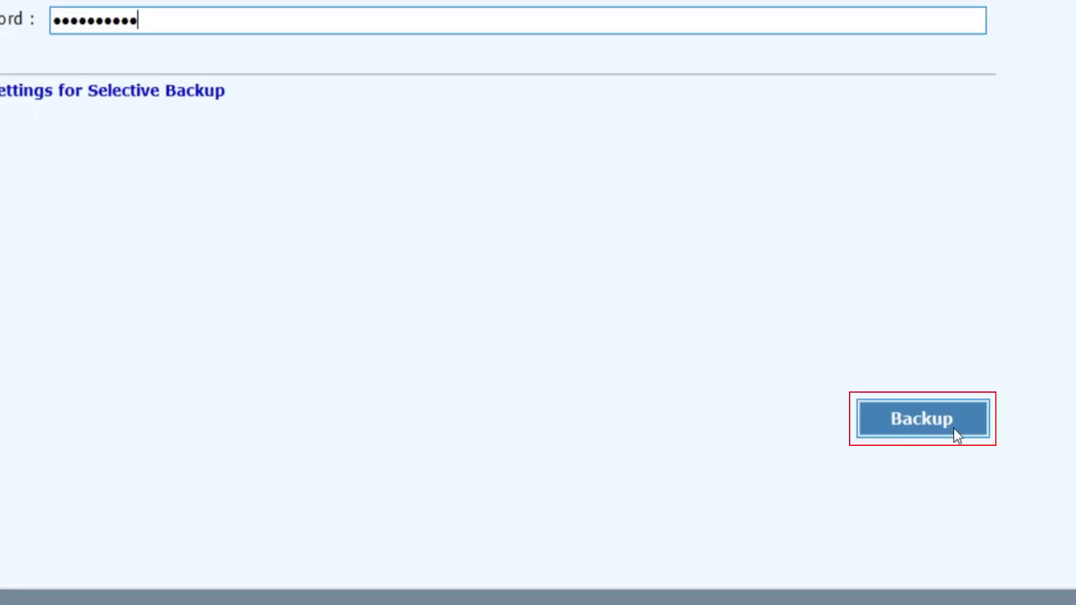
# Step: Back up the iCloud mail to Office 365, then dismiss the completion and trial-limit messages
pyautogui.click(955, 429)
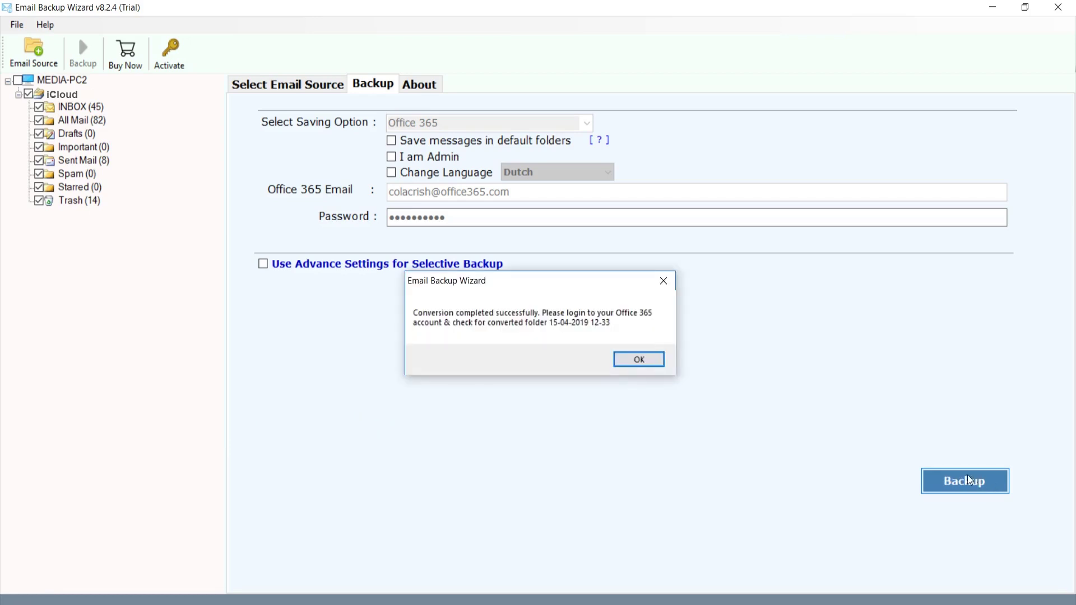
pyautogui.click(651, 360)
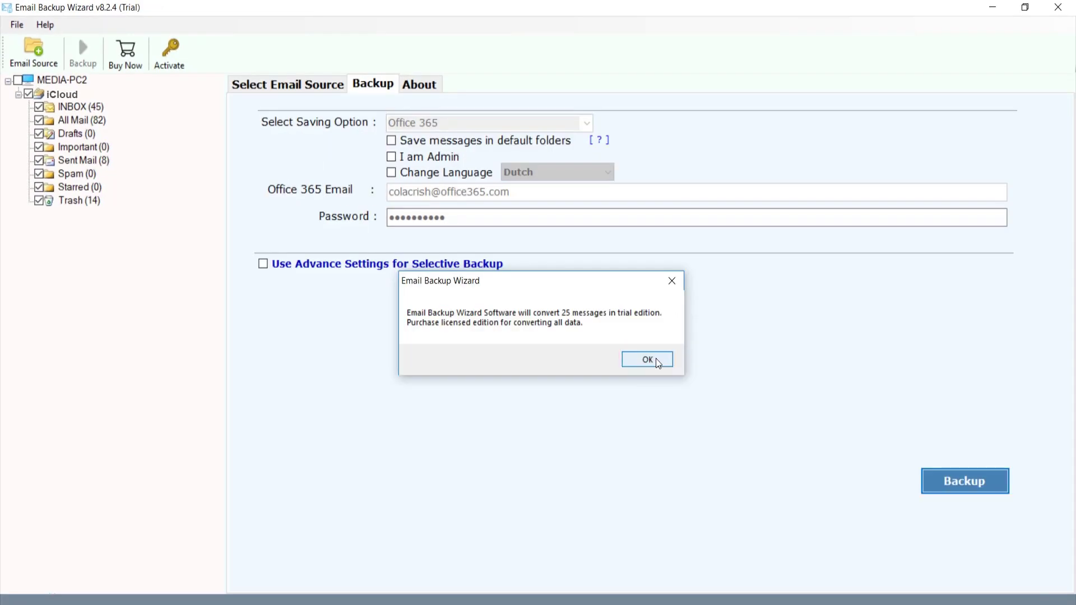
pyautogui.click(648, 361)
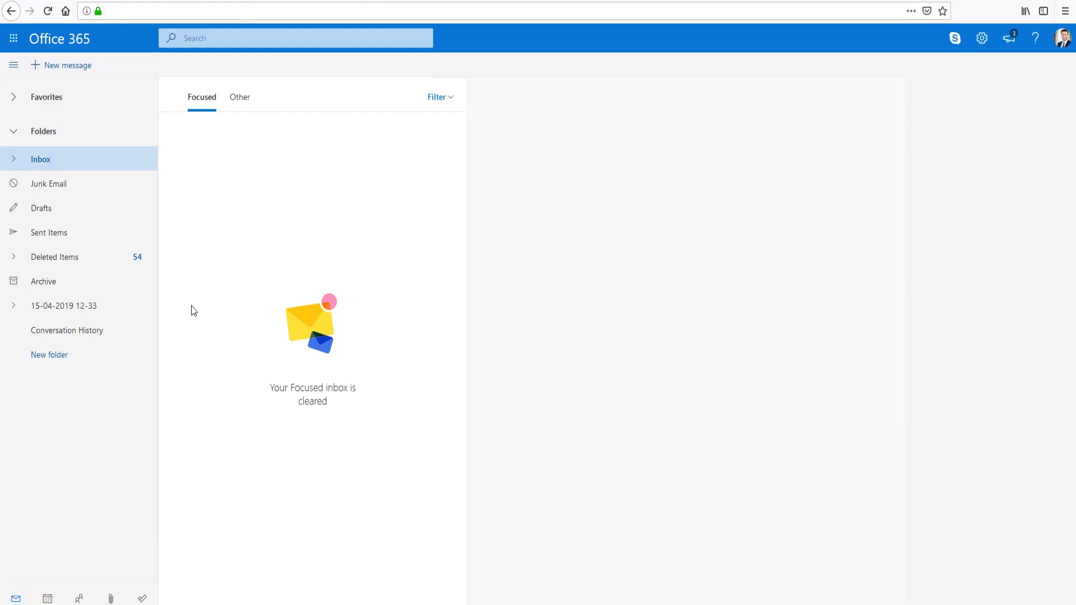
pyautogui.click(14, 306)
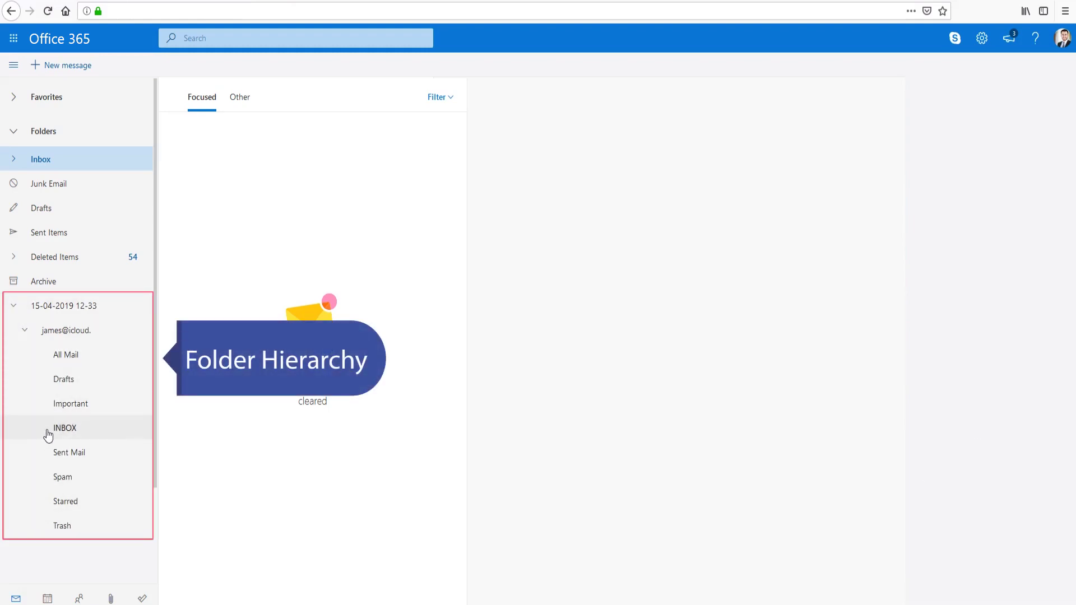
pyautogui.click(74, 432)
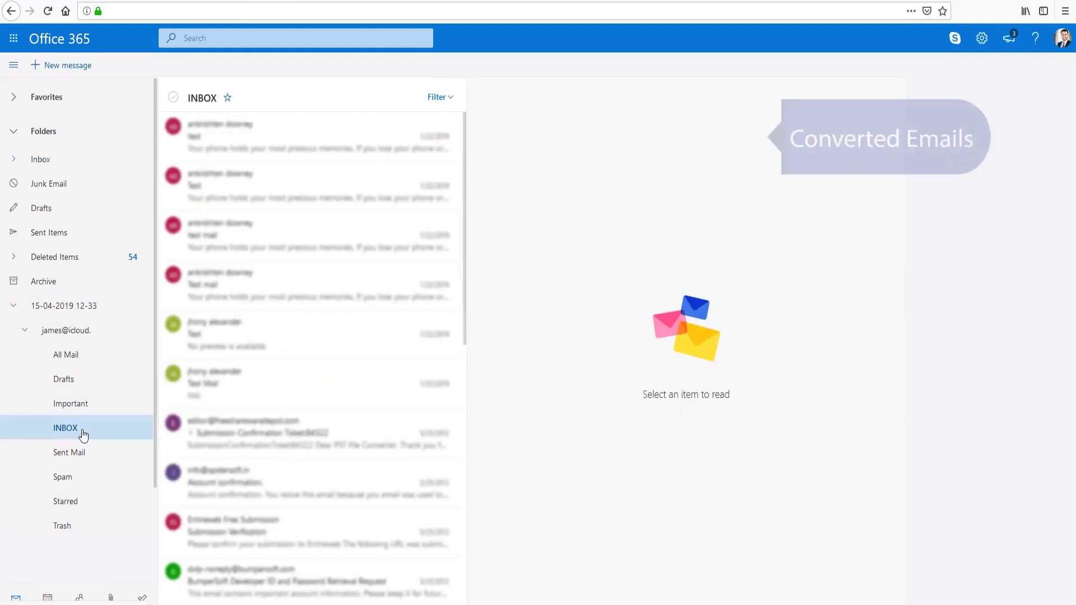